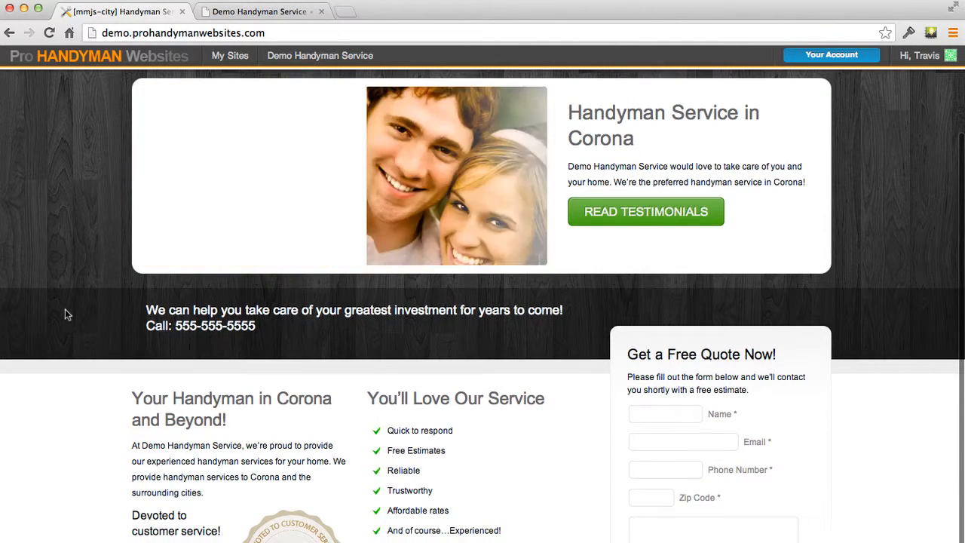
Review the demo site's homepage from the feature area through the quote form to the footer columns to see its widget areas
scroll(101, 380, "up", 4)
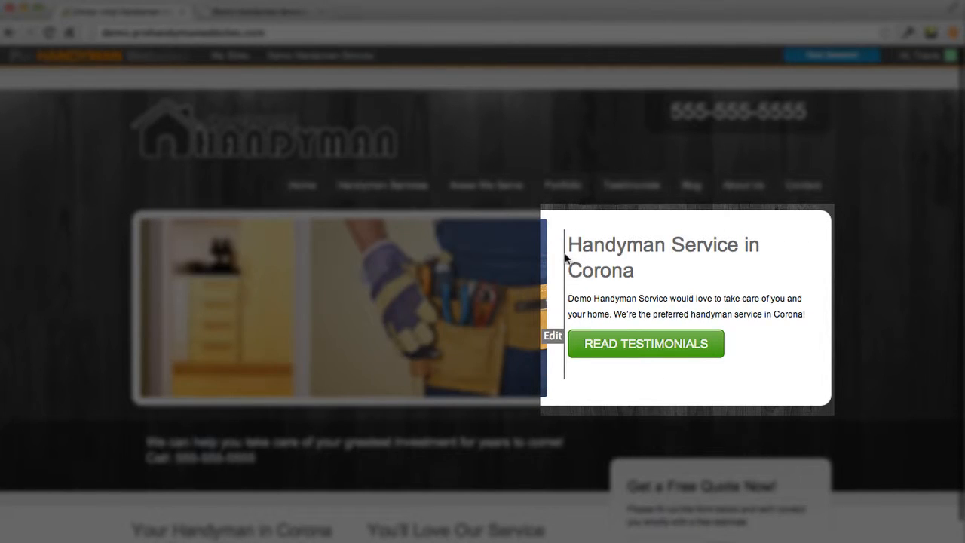
scroll(270, 540, "down", 3)
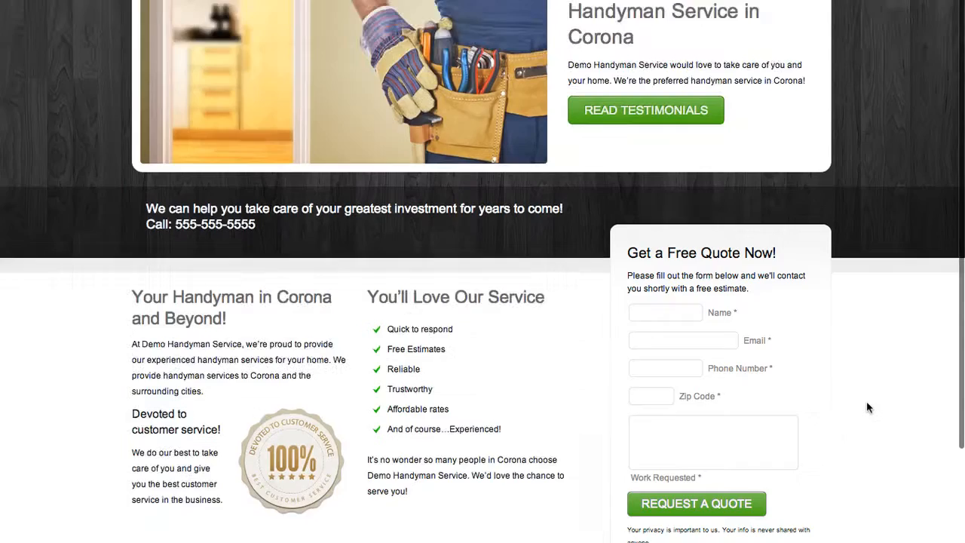
scroll(866, 401, "down", 4)
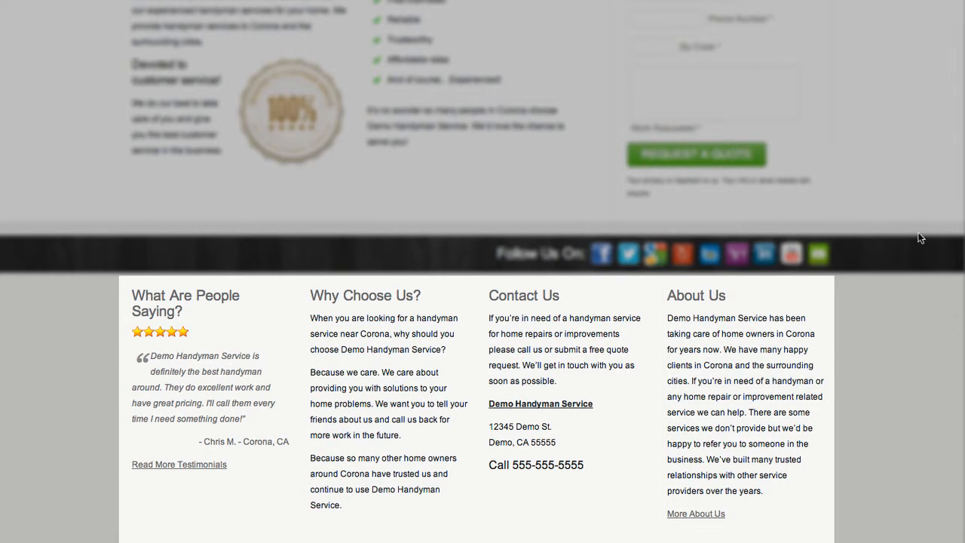
scroll(900, 170, "up", 3)
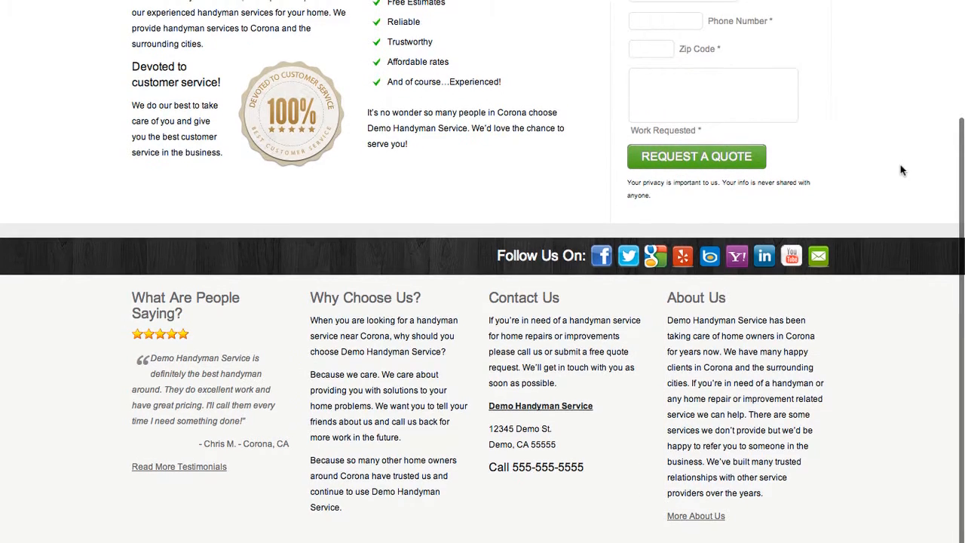
scroll(900, 167, "up", 7)
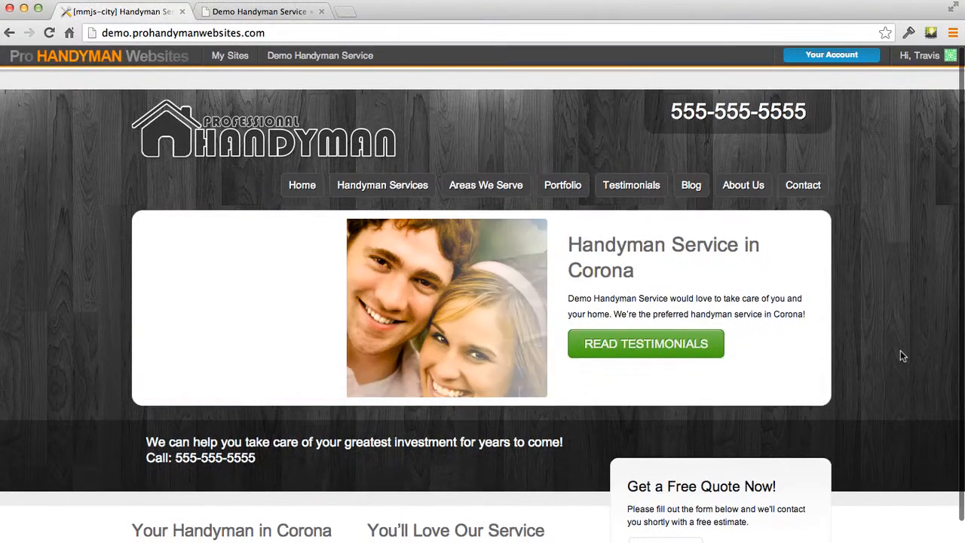
Open the Widgets page in the site's admin area and dismiss the Widgets tutorial note
left_click(269, 12)
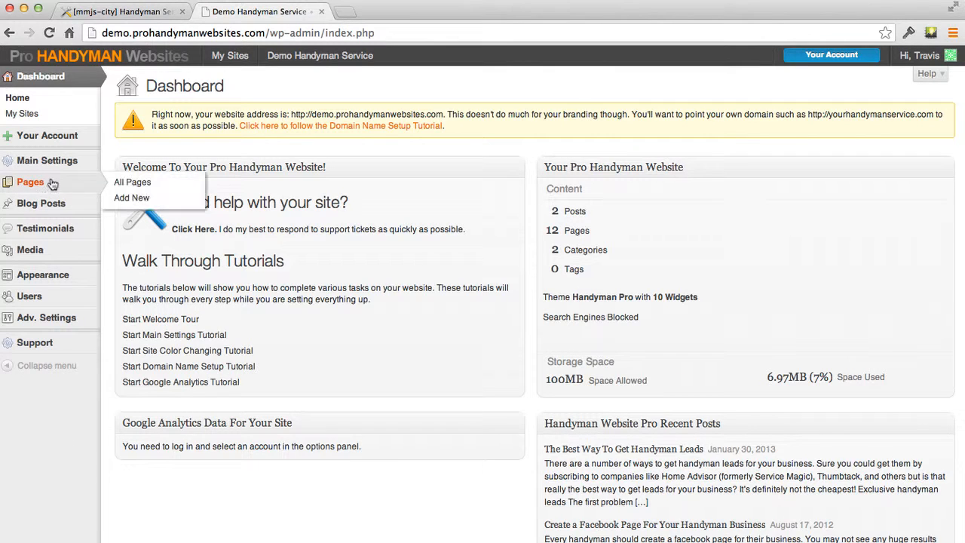
mouse_move(47, 277)
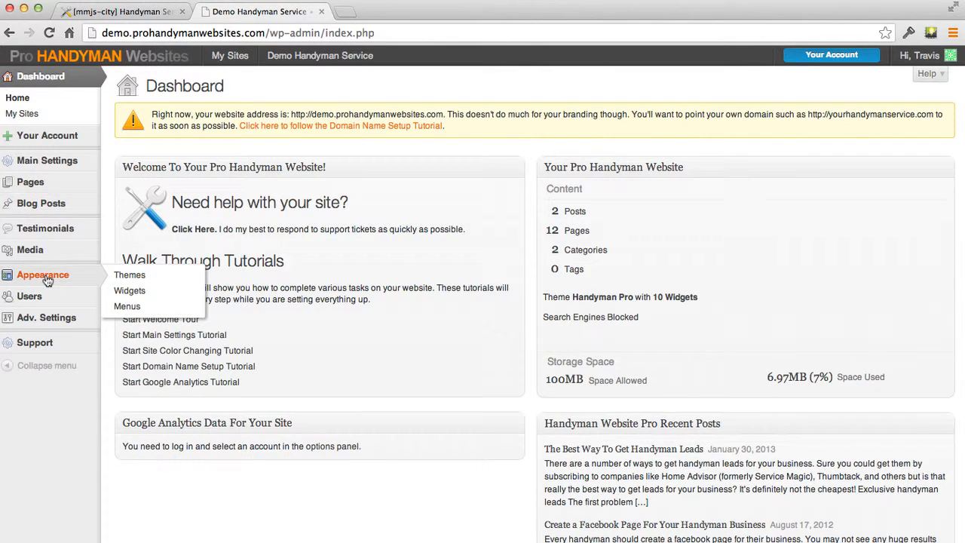
left_click(130, 291)
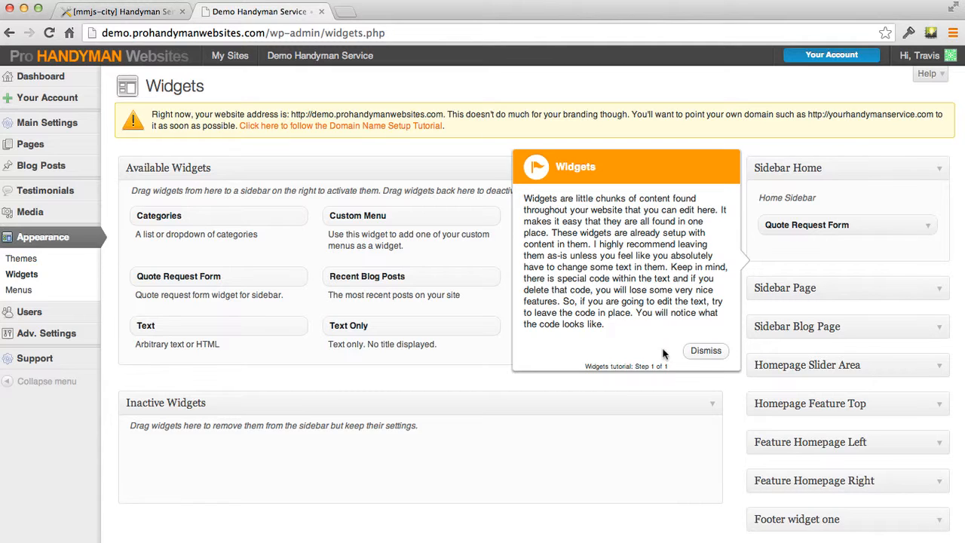
left_click(704, 353)
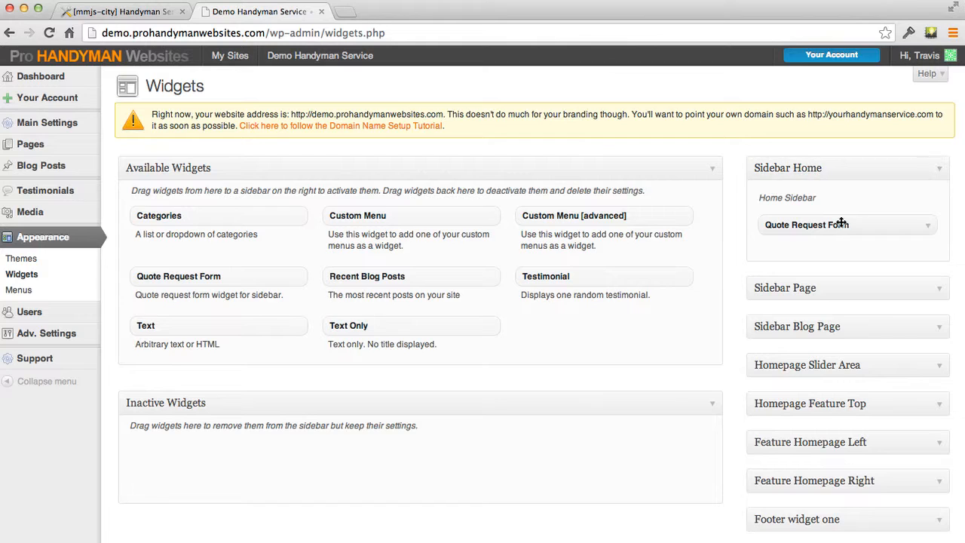
Inspect the Quote Request Form widget's settings in both the Sidebar Home and Sidebar Page areas
left_click(928, 229)
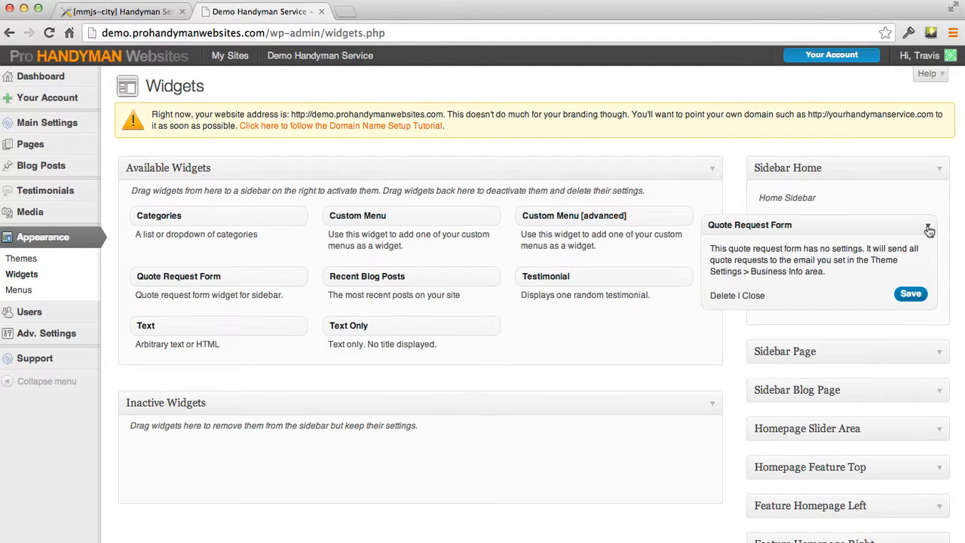
left_click(929, 230)
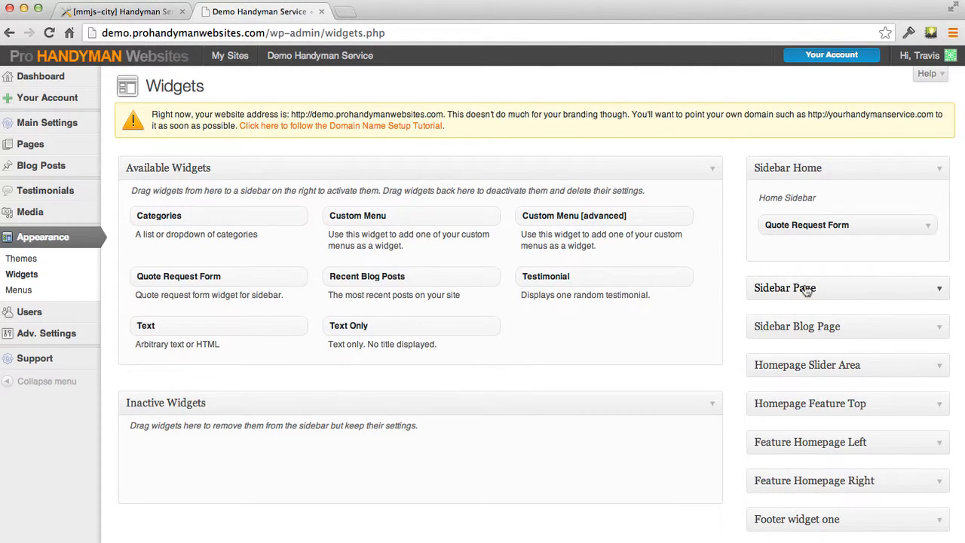
left_click(940, 290)
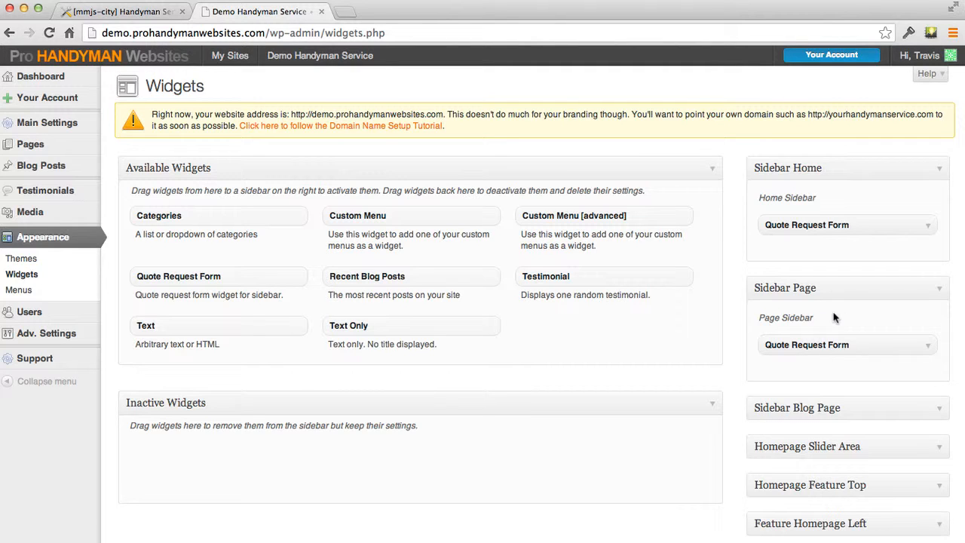
left_click(927, 350)
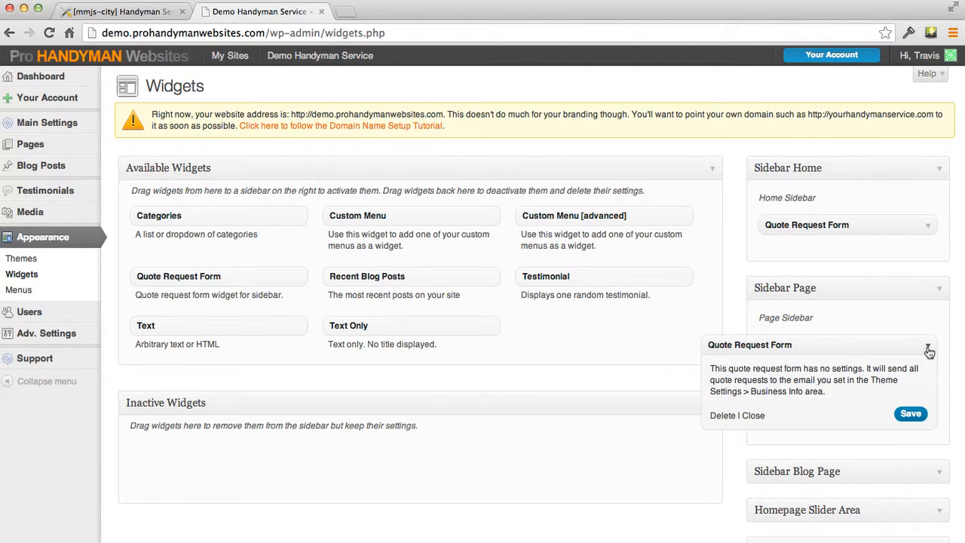
left_click(927, 350)
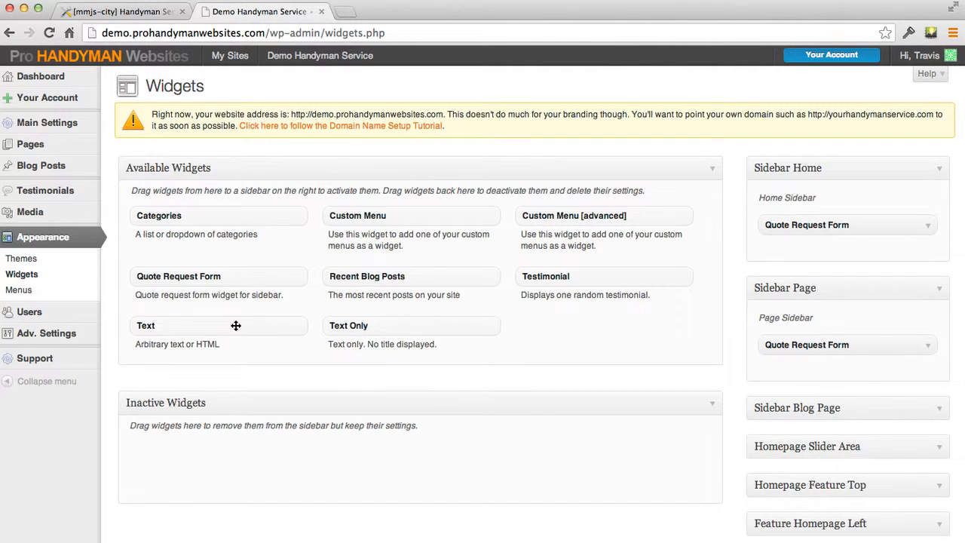
Add a Text widget below the quote form in Sidebar Page and title it "Sale!"
left_click_drag(235, 324, 862, 384)
scroll(830, 302, "down", 3)
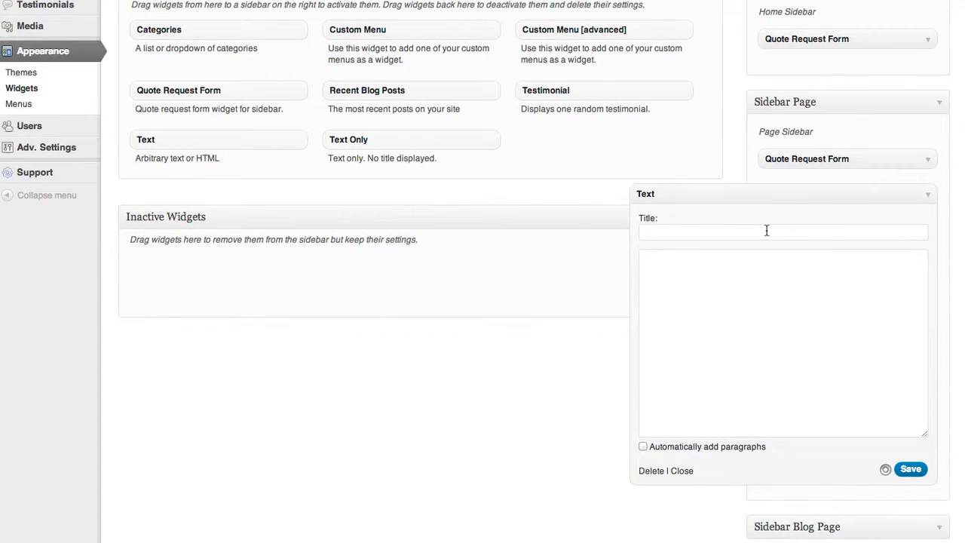
left_click(766, 230)
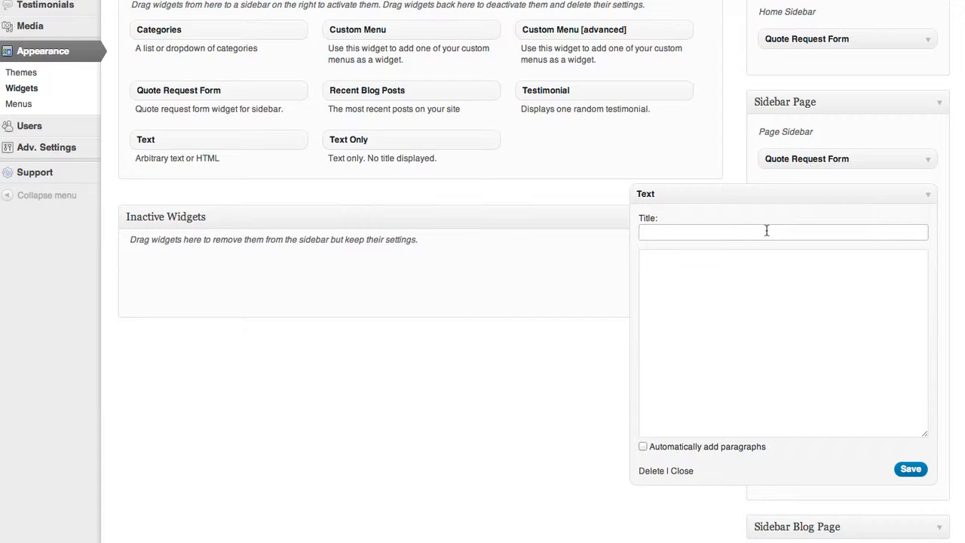
type("Sale!")
Enter "September Sale! 10% all work orders! Just mention this offer." as the Sale! widget's text, save it and close the widget
left_click(751, 292)
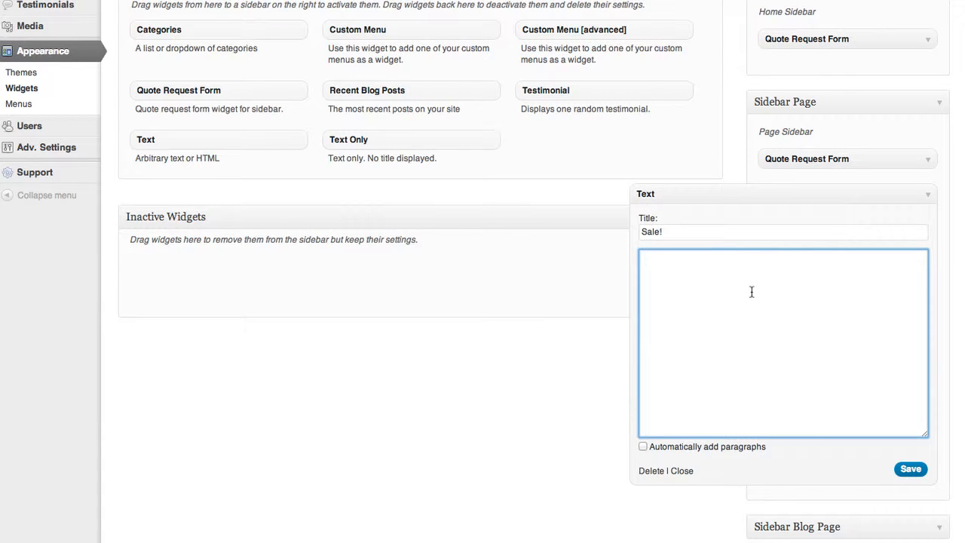
type("September Sale! 10%")
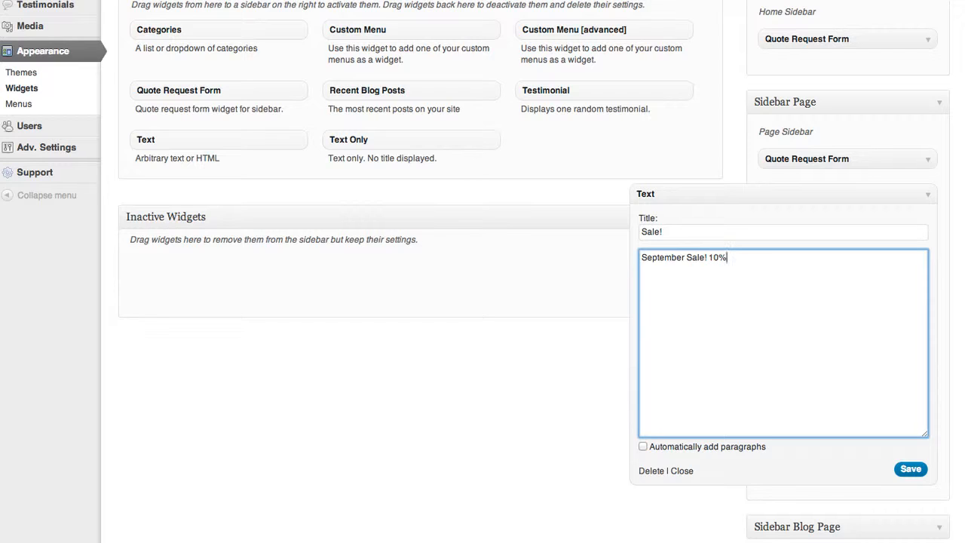
type(" all work orders! Just mention this")
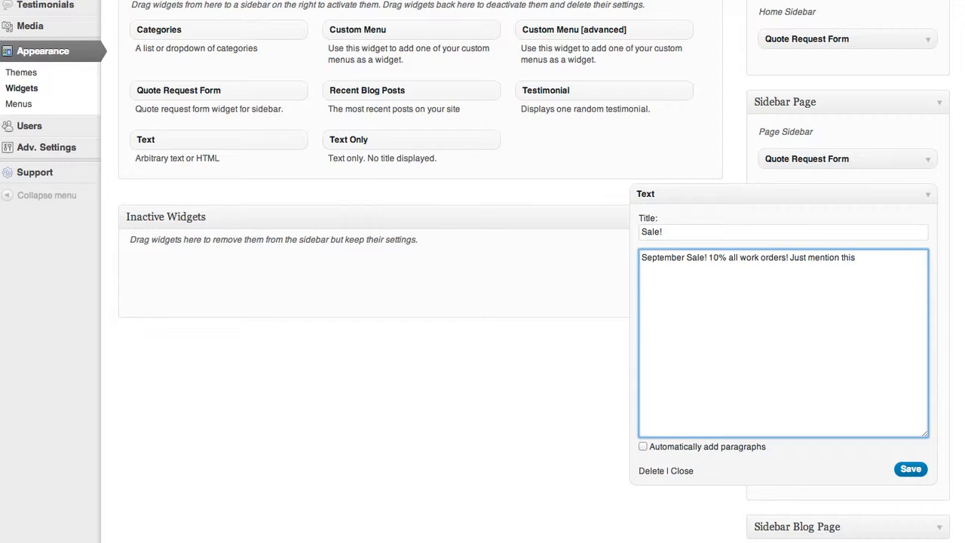
type(" offer.")
left_click(910, 471)
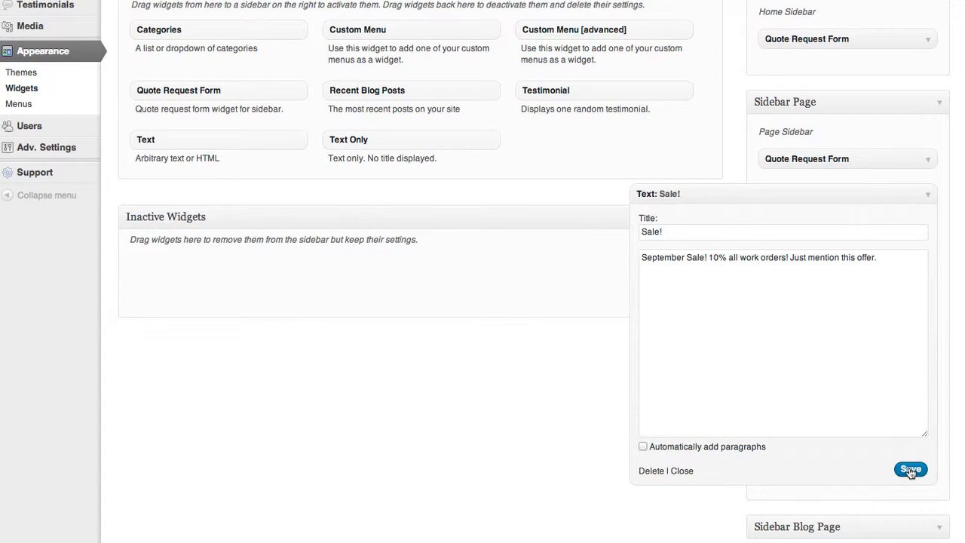
left_click(911, 470)
left_click(683, 470)
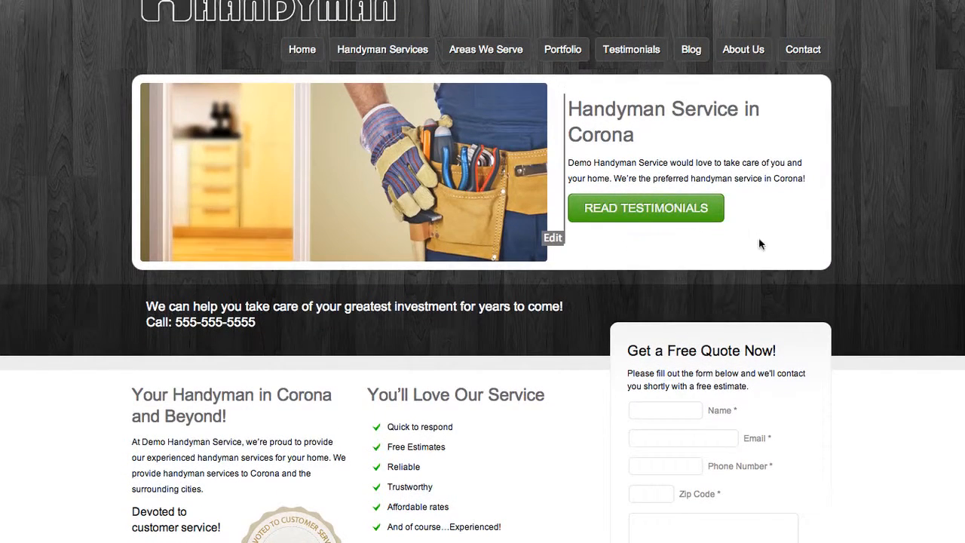
Check the live site's homepage sidebar and the Testimonials page sidebar for the Sale! text widget
scroll(869, 343, "down", 3)
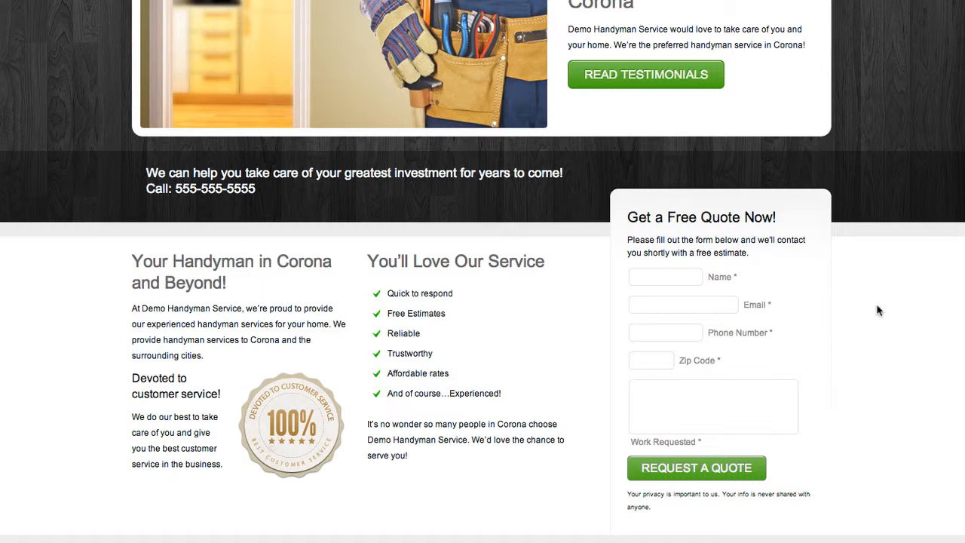
scroll(381, 251, "up", 5)
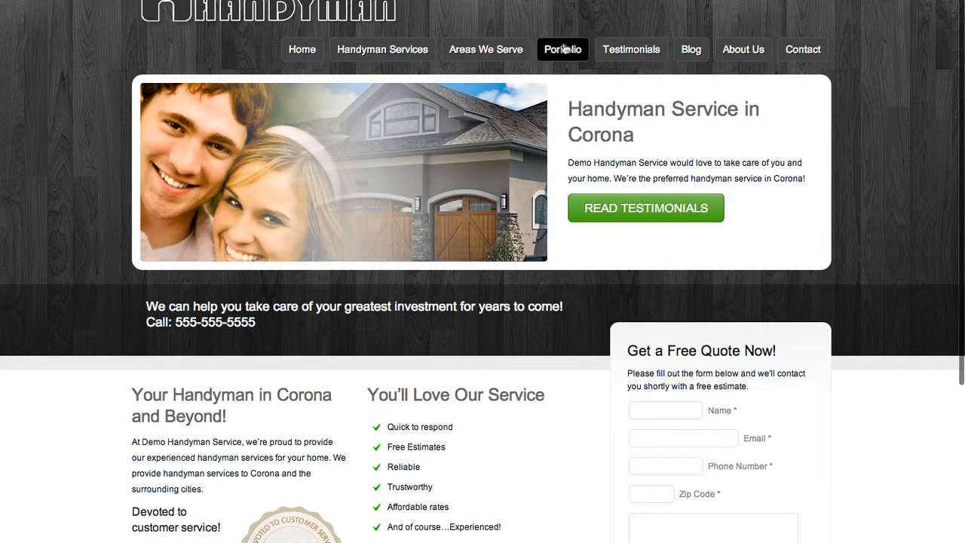
left_click(623, 50)
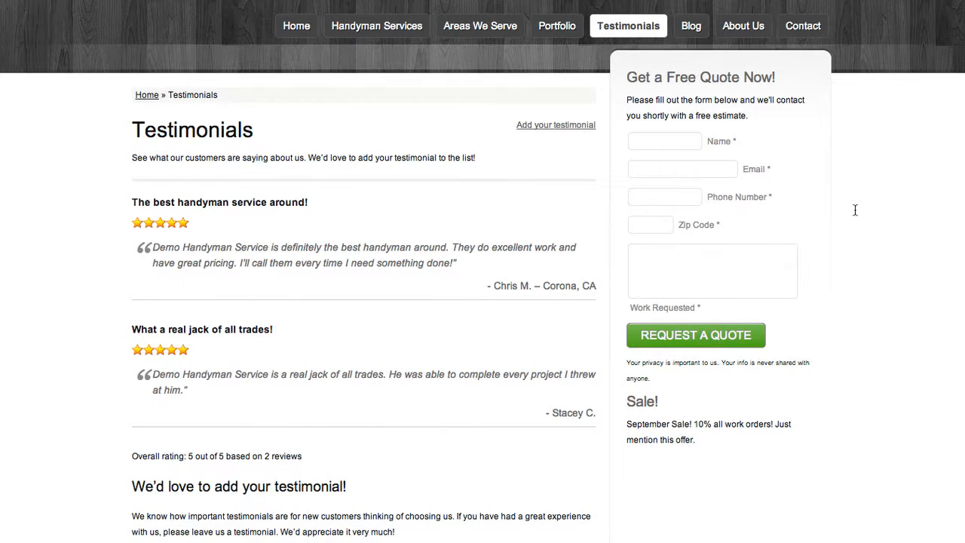
scroll(859, 294, "up", 1)
scroll(892, 330, "down", 1)
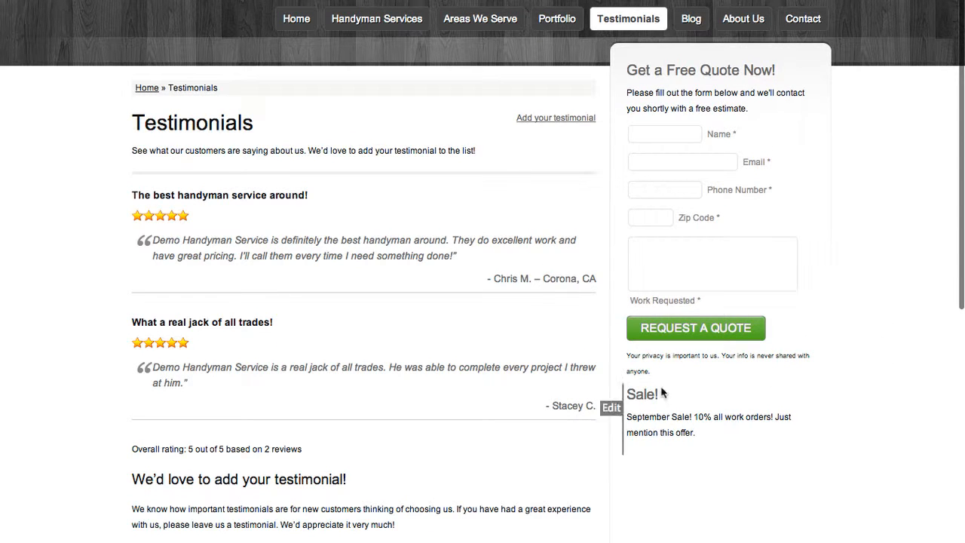
scroll(810, 340, "down", 3)
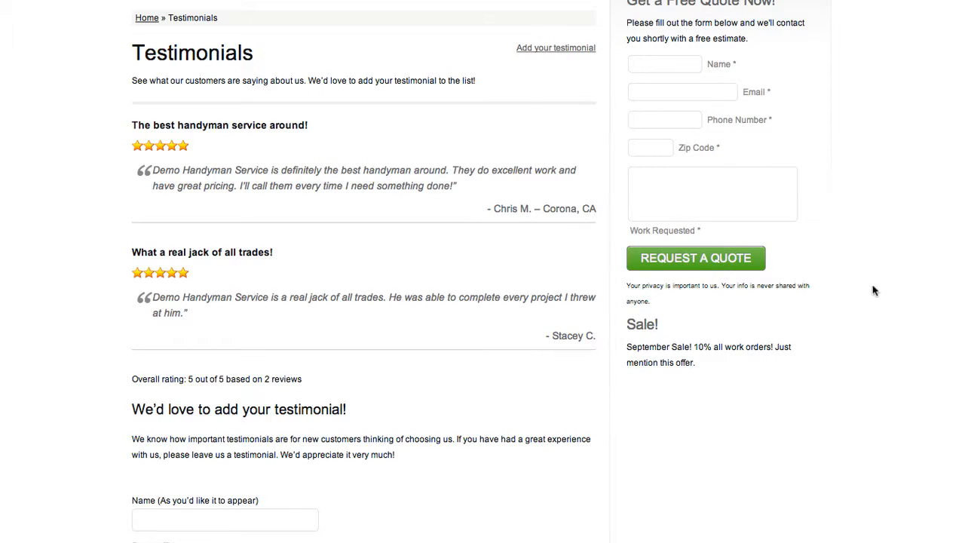
Return to the Widgets page and delete the Sale! text widget from Sidebar Page
scroll(874, 289, "up", 3)
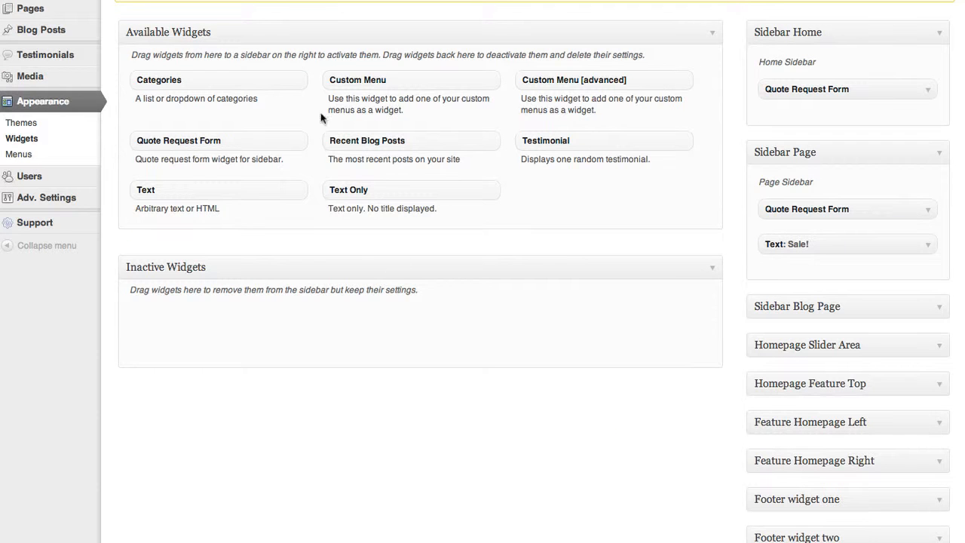
left_click(929, 249)
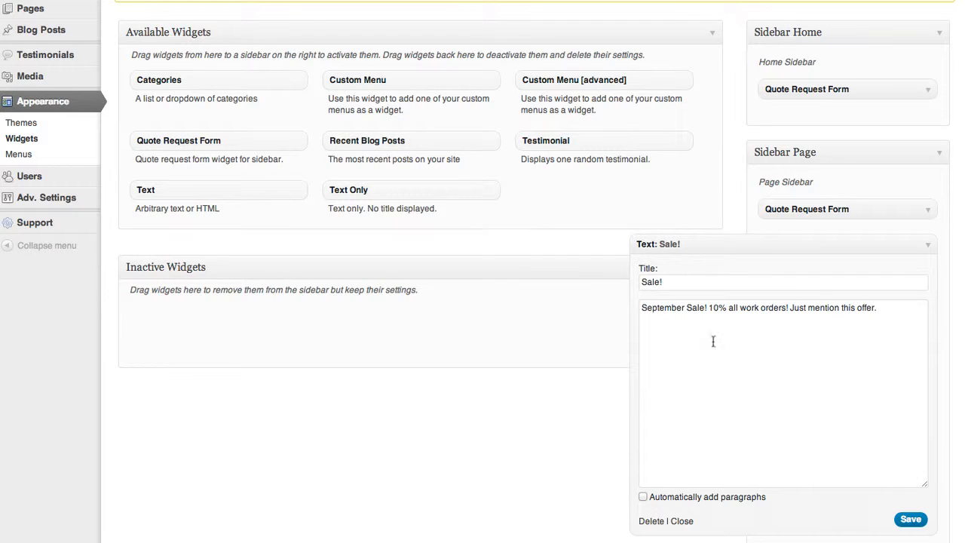
left_click(647, 522)
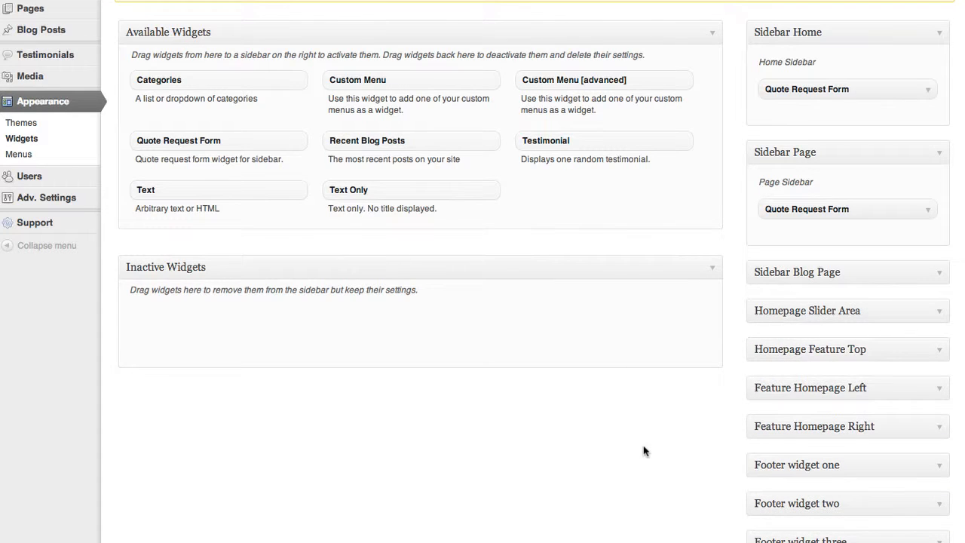
Inspect the Sidebar Blog Page area and compare the live homepage with the remaining homepage and footer widget areas
left_click(939, 275)
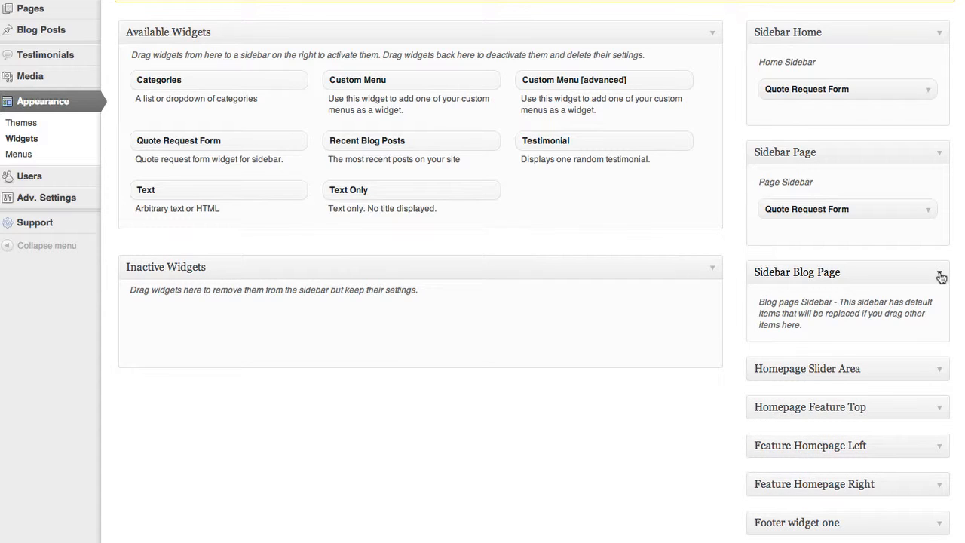
left_click(940, 276)
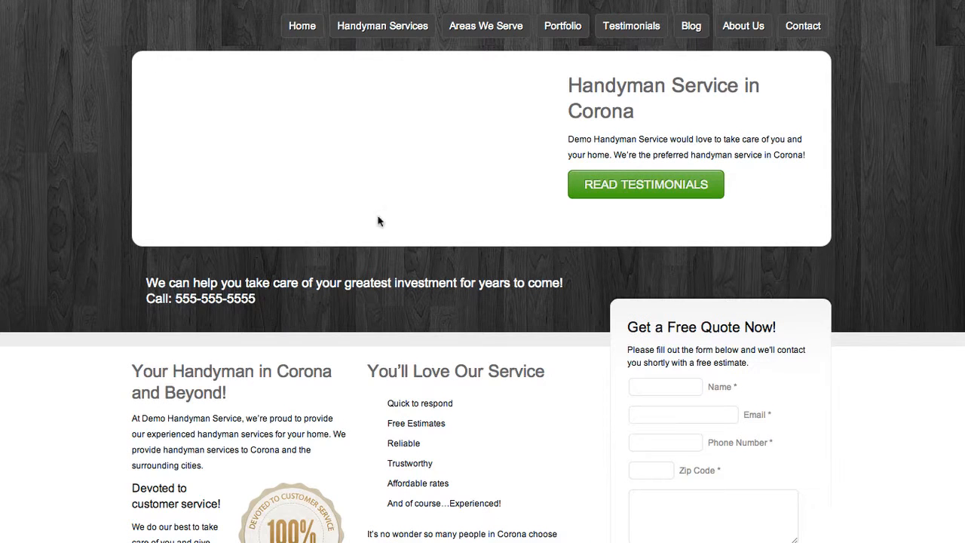
scroll(801, 85, "up", 1)
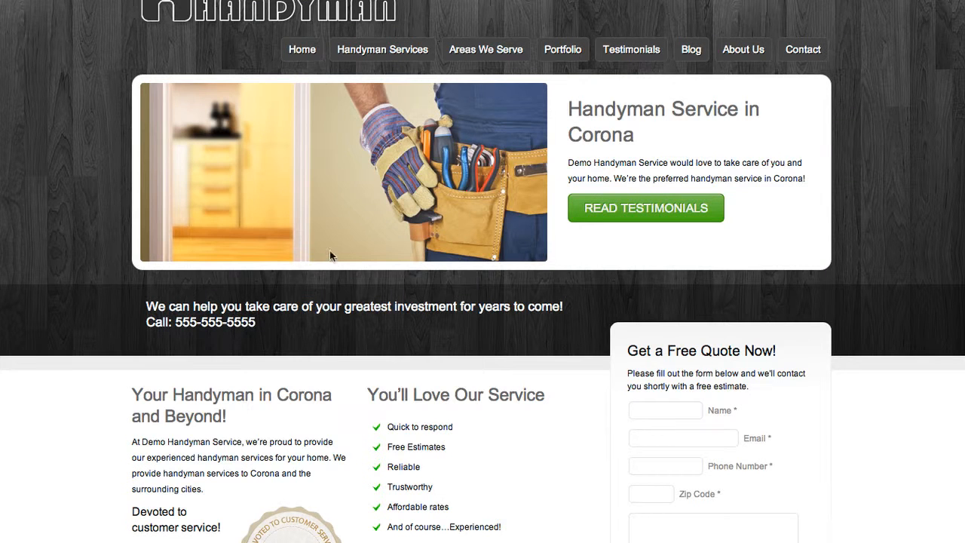
mouse_move(363, 341)
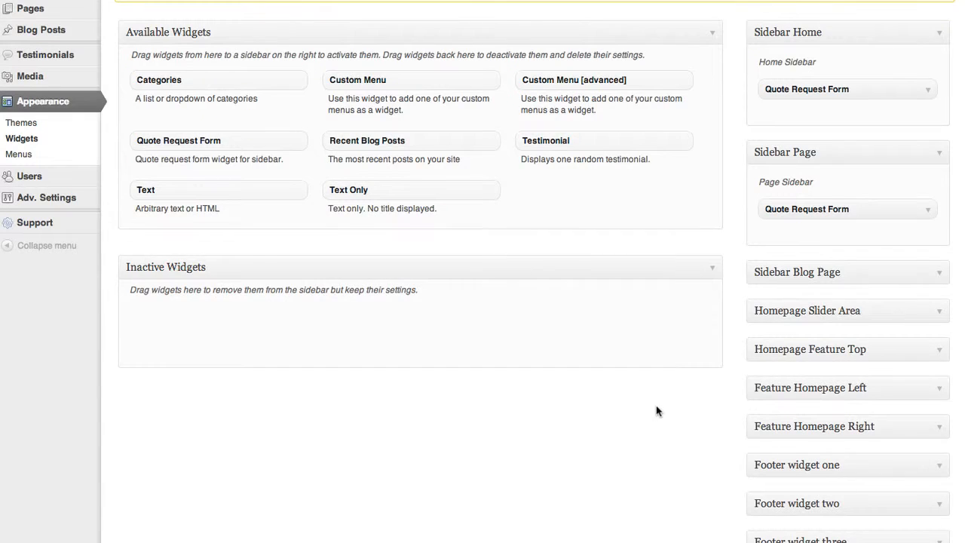
scroll(656, 405, "down", 1)
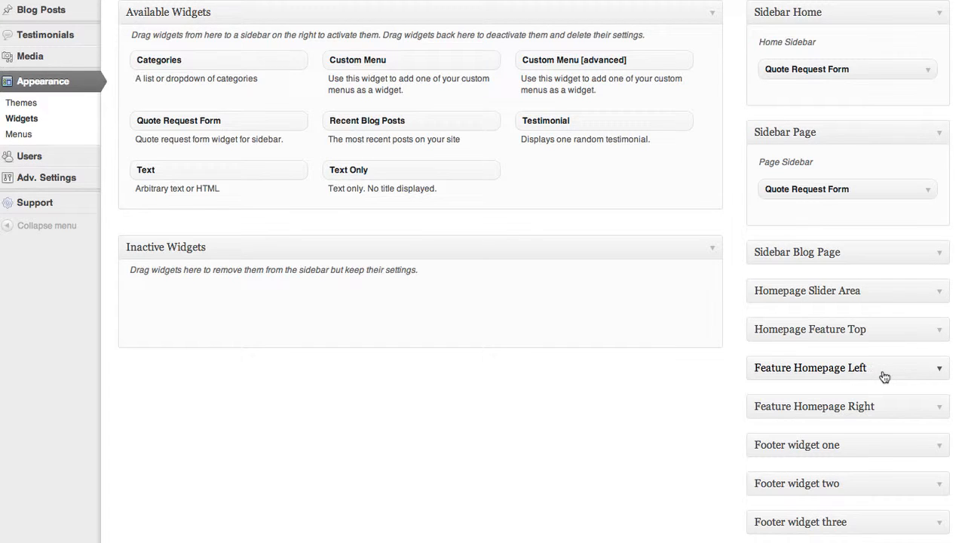
scroll(883, 377, "down", 1)
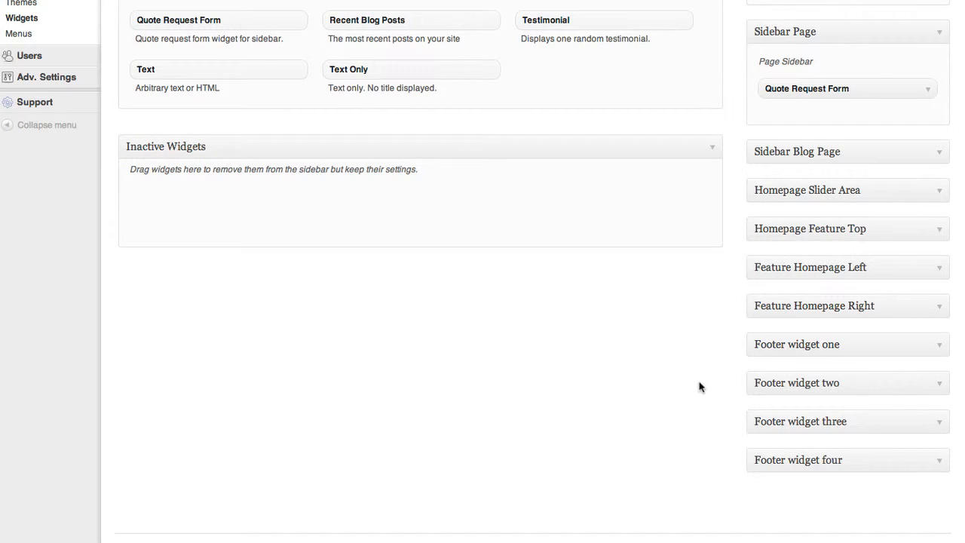
Compare the live homepage's sections with the Homepage Feature Top area and examine the content of its Text Only widget
scroll(698, 387, "down", 1)
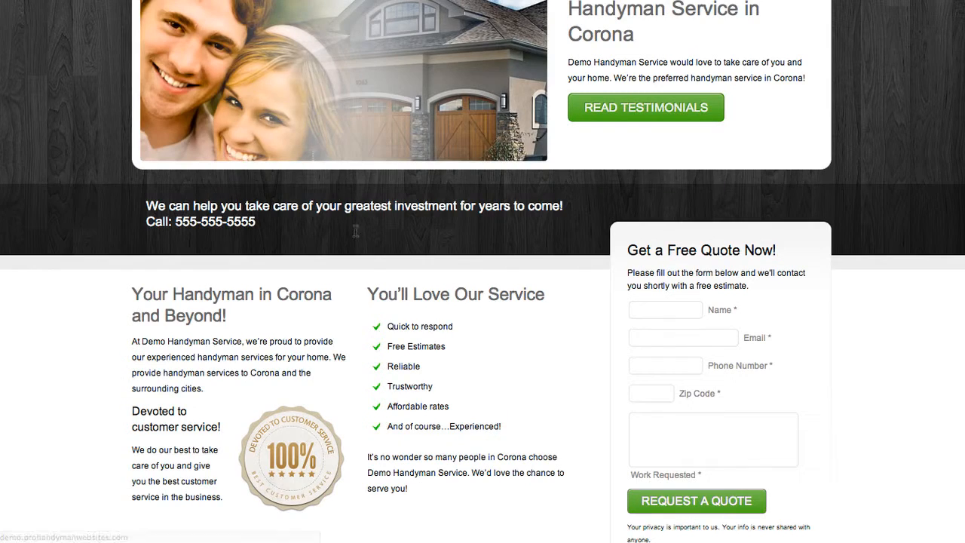
scroll(222, 225, "down", 5)
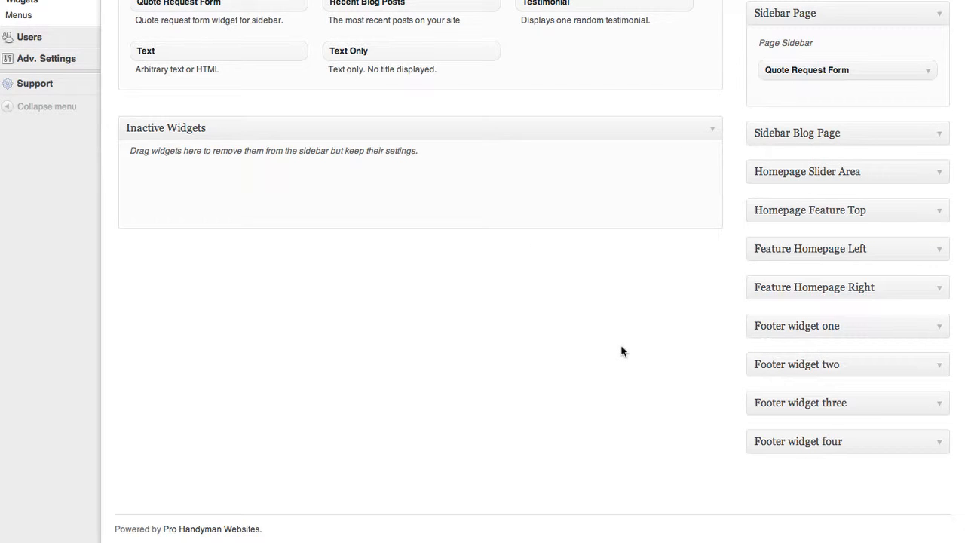
left_click(940, 215)
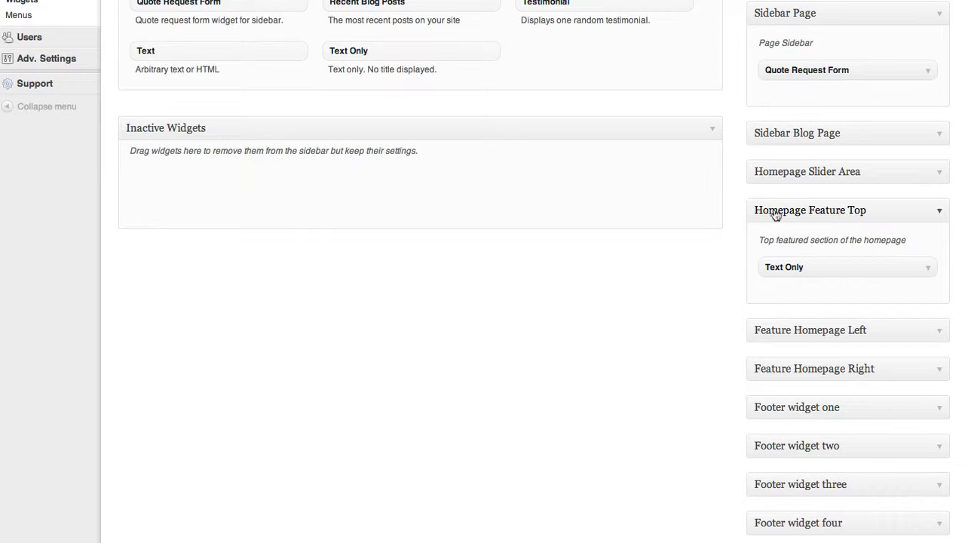
left_click(928, 271)
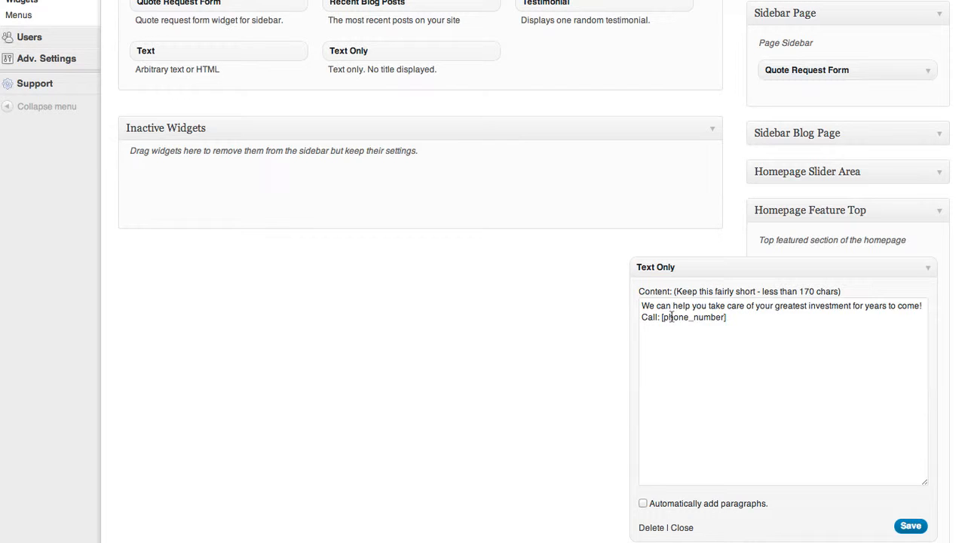
left_click(682, 529)
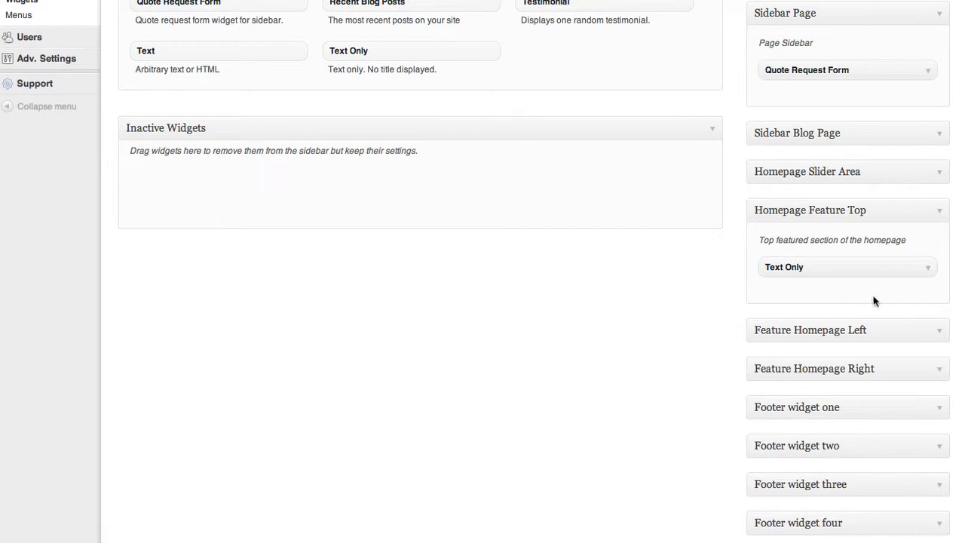
scroll(710, 345, "down", 2)
scroll(710, 346, "down", 1)
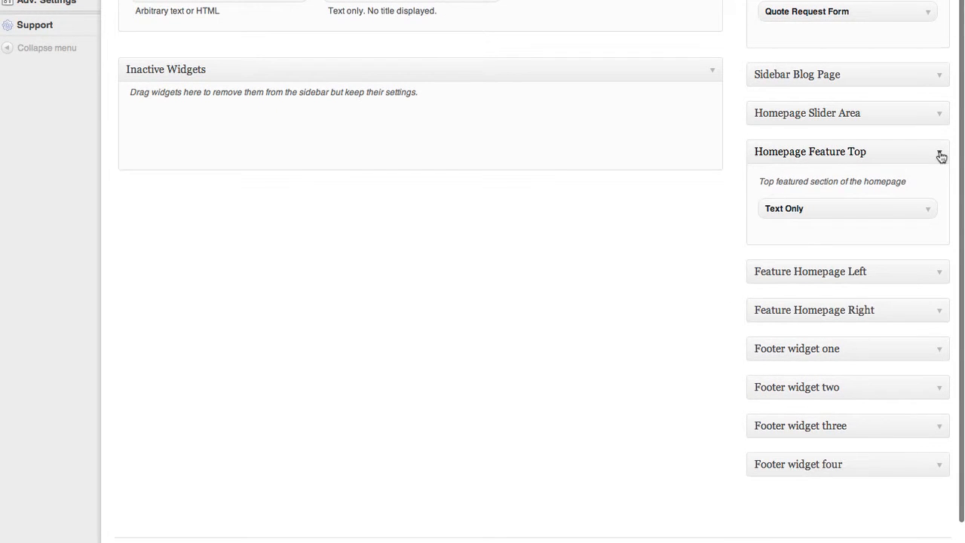
left_click(939, 153)
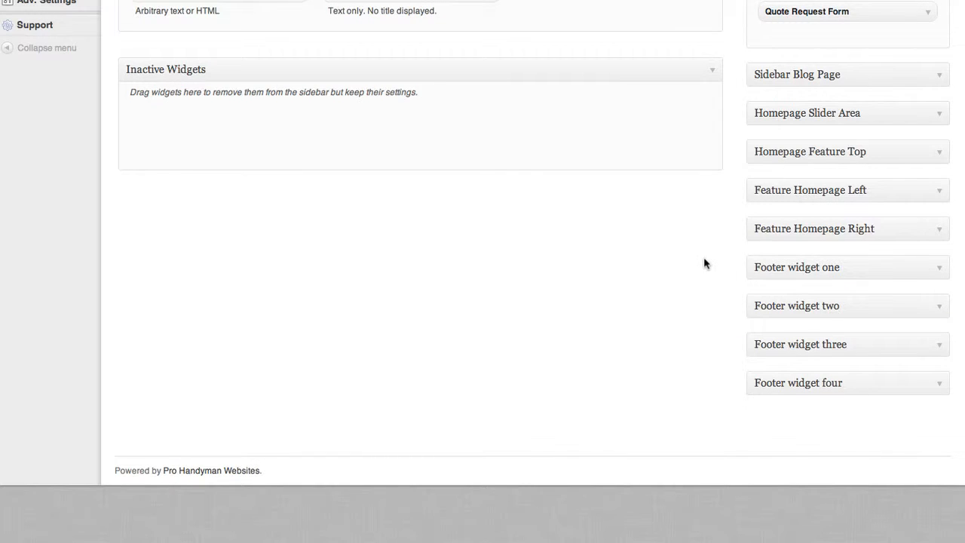
Open the Why Choose Us? text widget in Footer widget two and examine its title, paragraphs and shortcodes
left_click(935, 308)
scroll(689, 380, "down", 1)
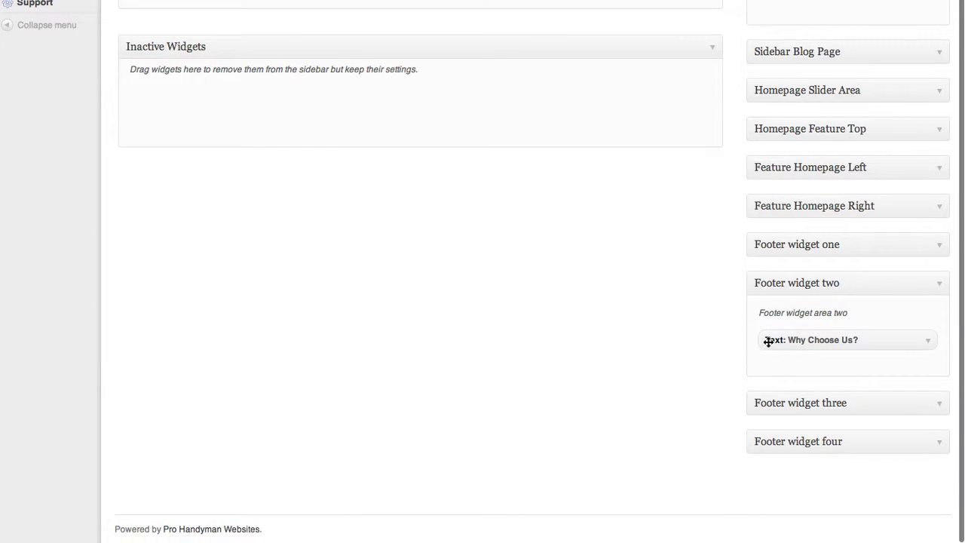
left_click(935, 346)
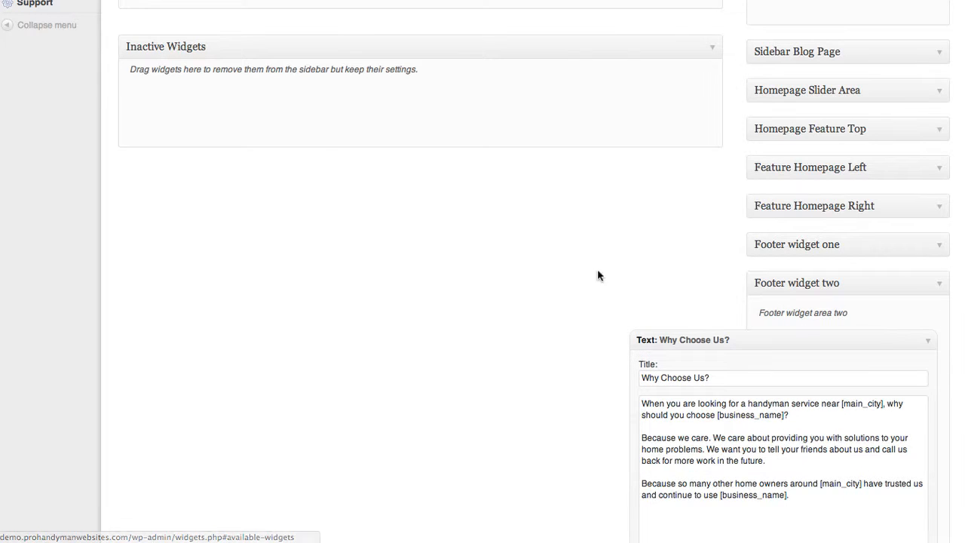
scroll(556, 331, "down", 4)
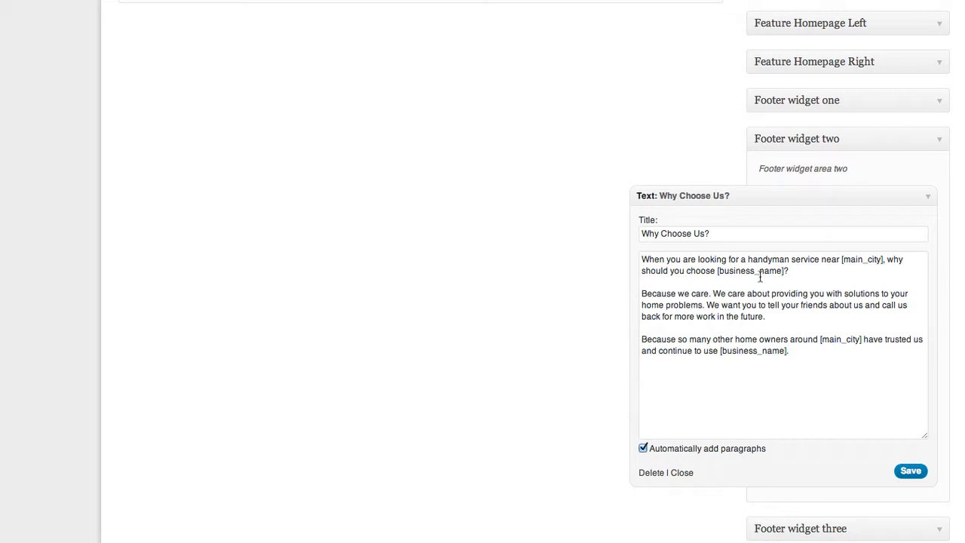
Save the Why Choose Us? text widget without editing its text, close it and collapse the Footer widget two area
left_click(643, 292)
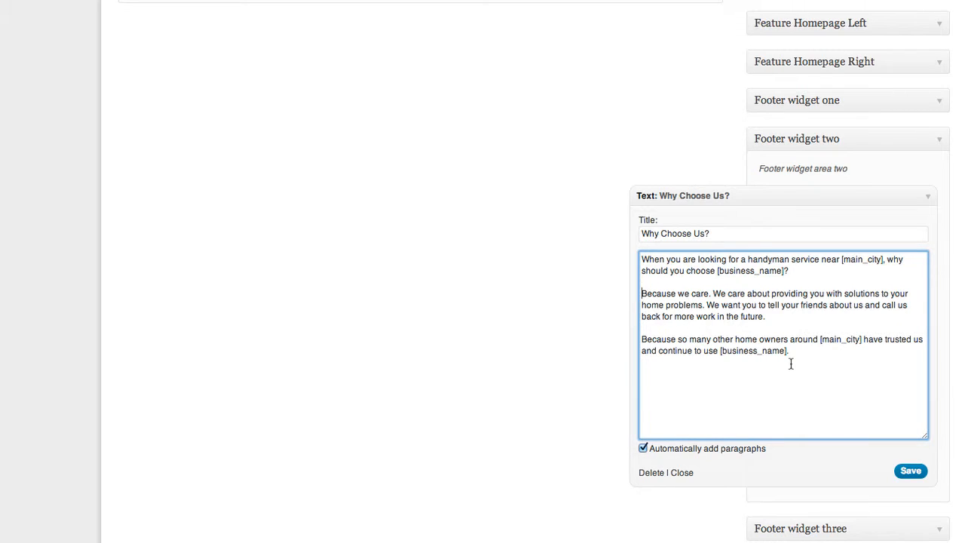
left_click(910, 471)
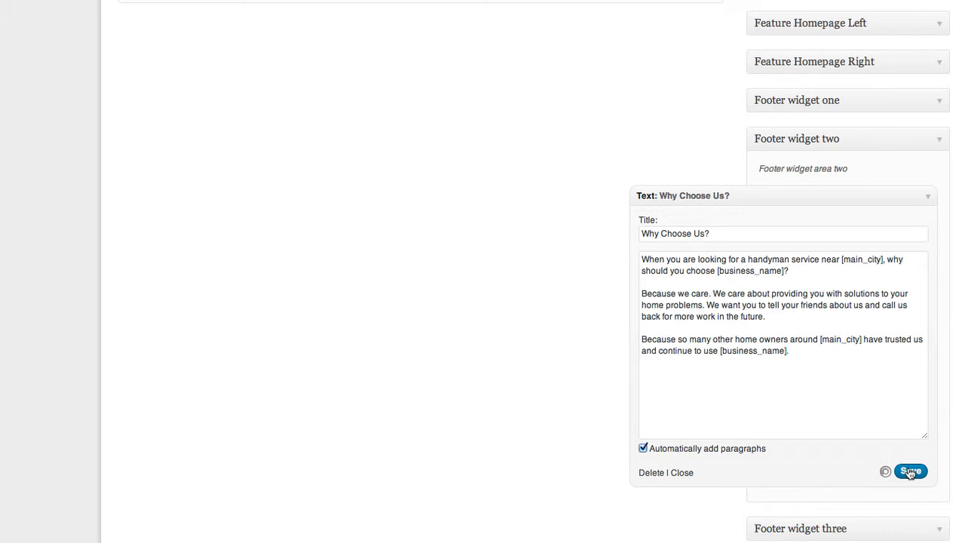
left_click(681, 474)
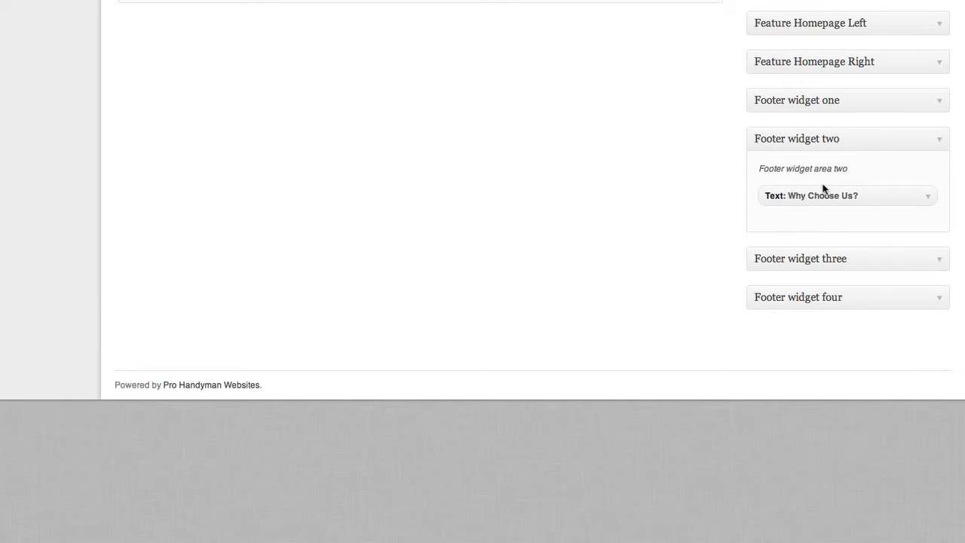
left_click(933, 139)
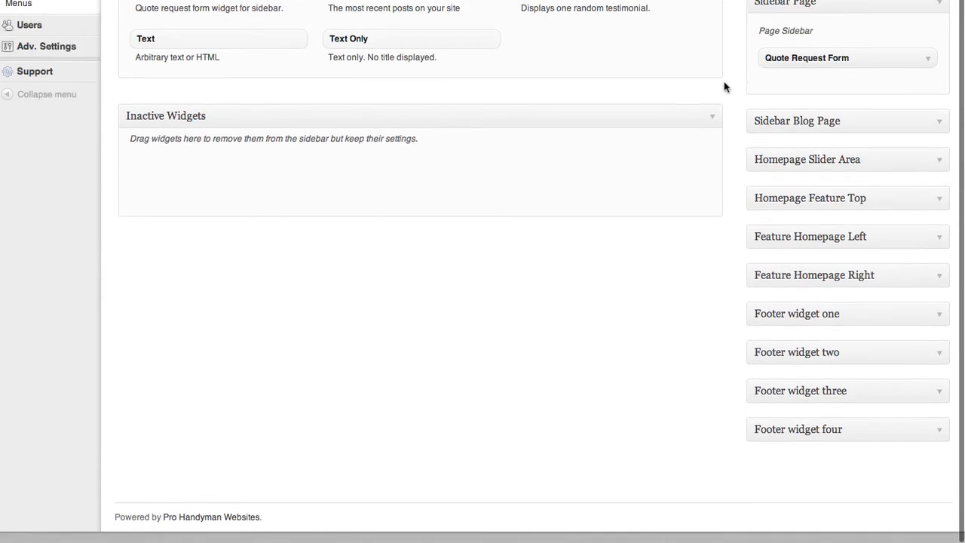
scroll(735, 47, "up", 1)
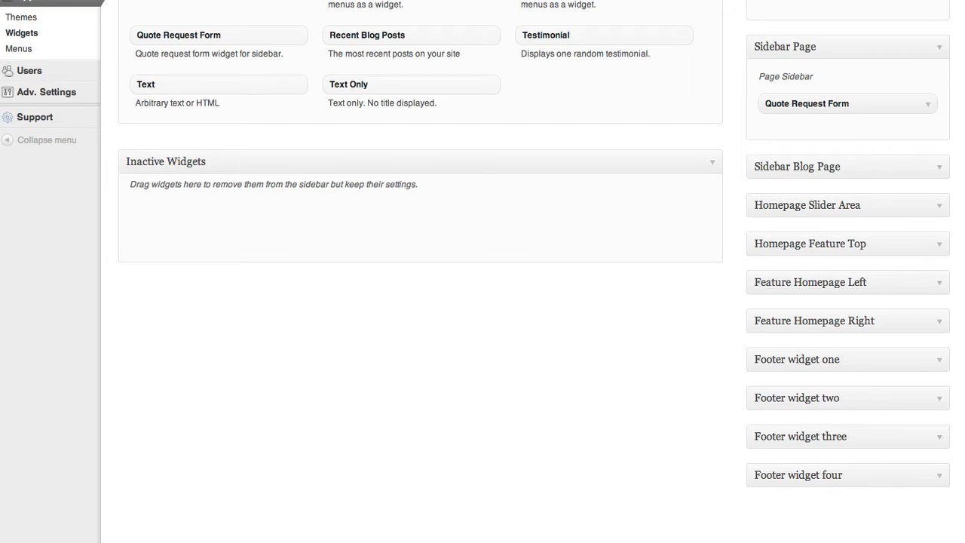
scroll(735, 47, "up", 2)
scroll(482, 271, "up", 2)
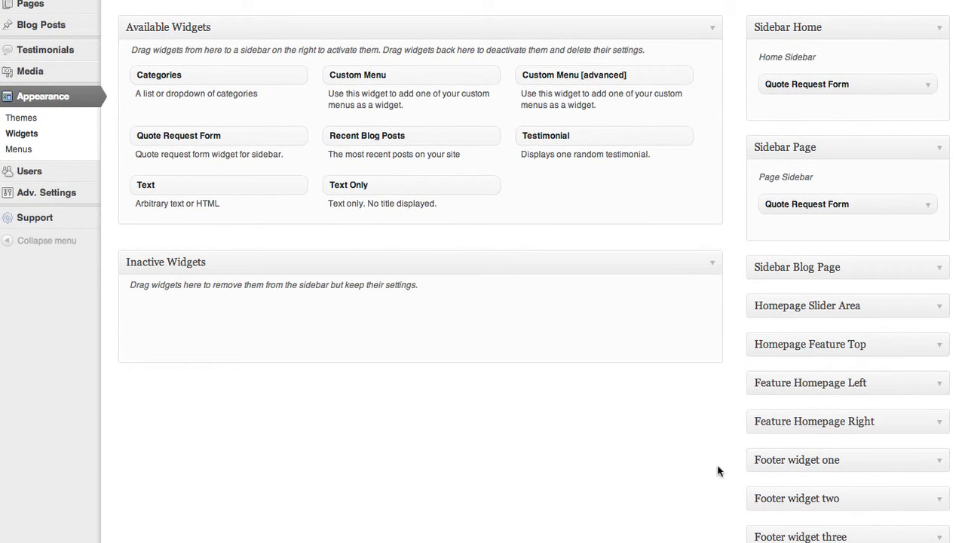